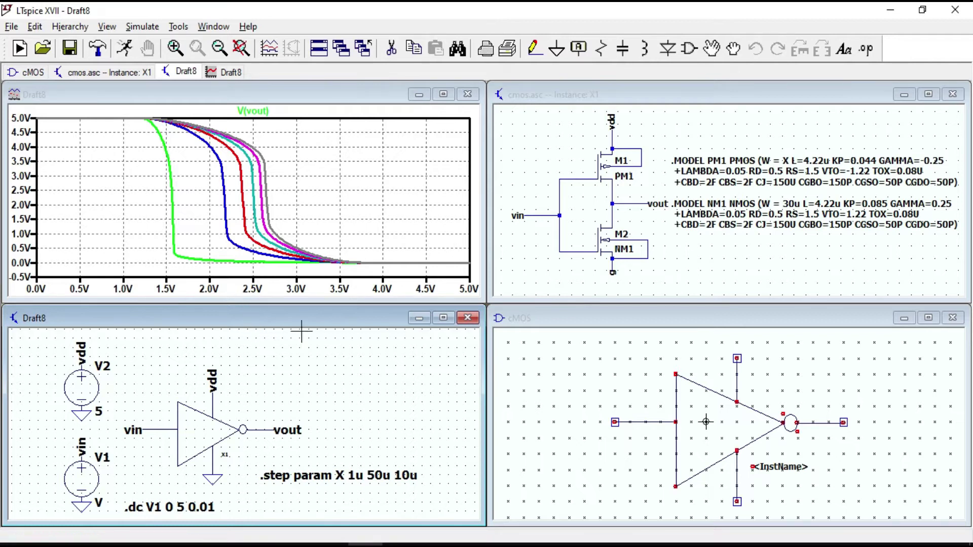
Set the width W of the NM1 NMOS model to X in the inverter's model text
right_click(760, 172)
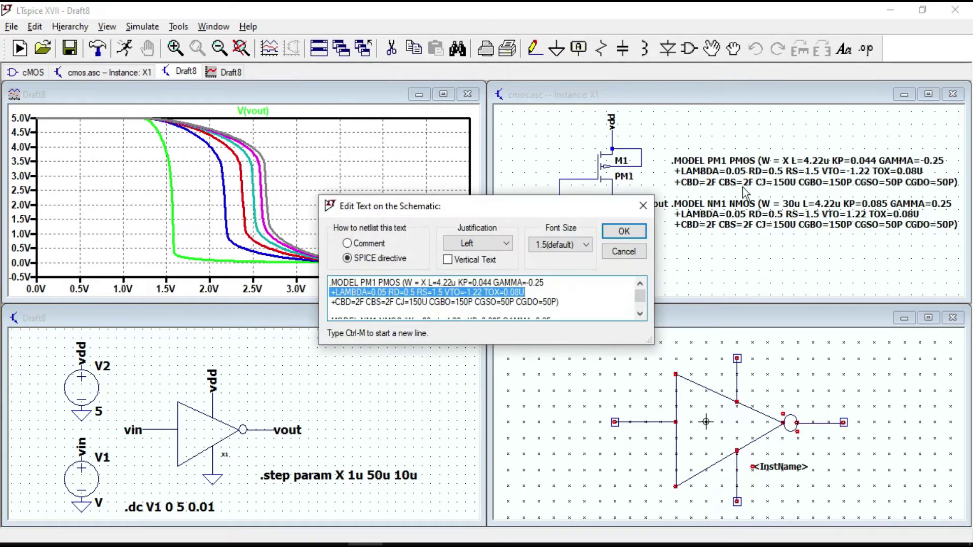
click(486, 300)
drag(655, 345, 651, 422)
drag(434, 321, 424, 321)
text(X)
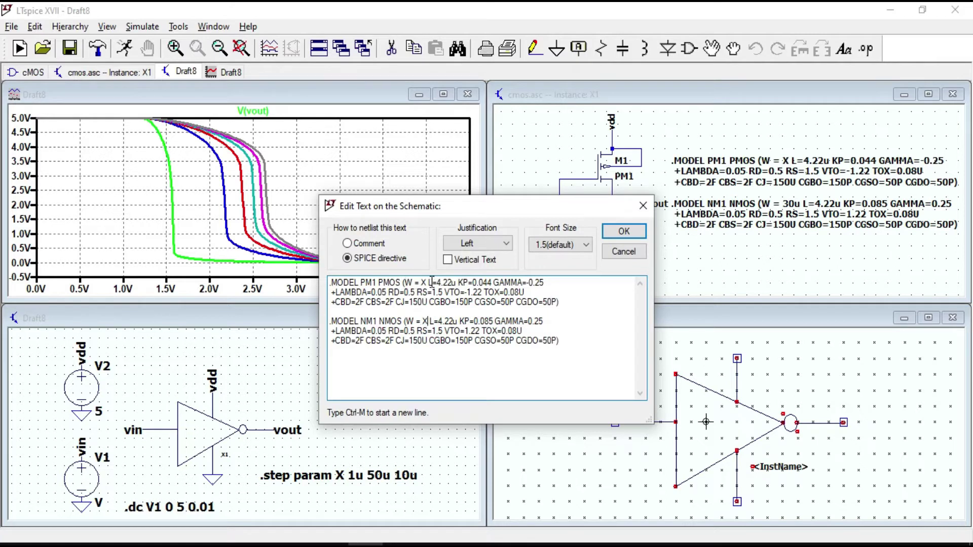
Set KP to 65u in both the PM1 and NM1 models and rerun the DC sweep simulation
drag(491, 282, 480, 283)
text(65u)
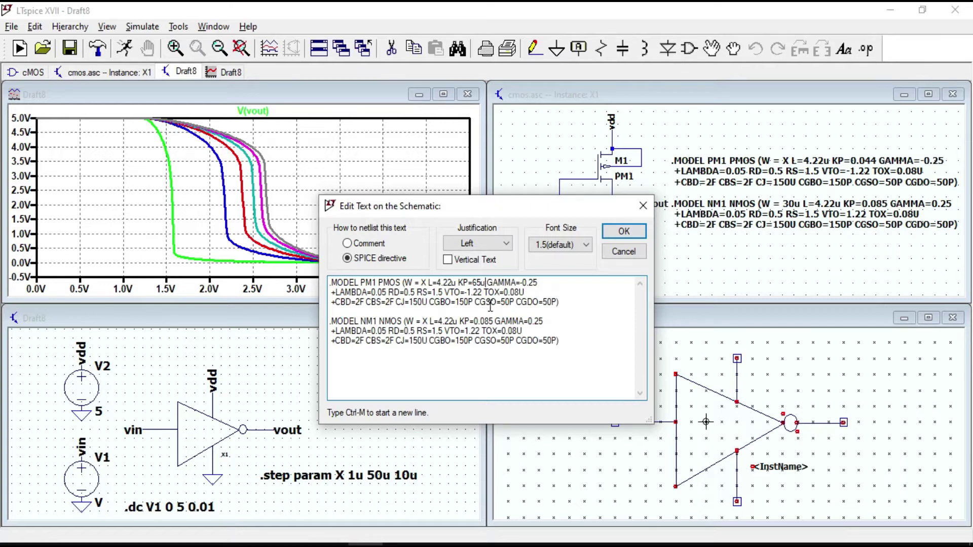
drag(493, 320, 475, 320)
text(65u)
click(624, 231)
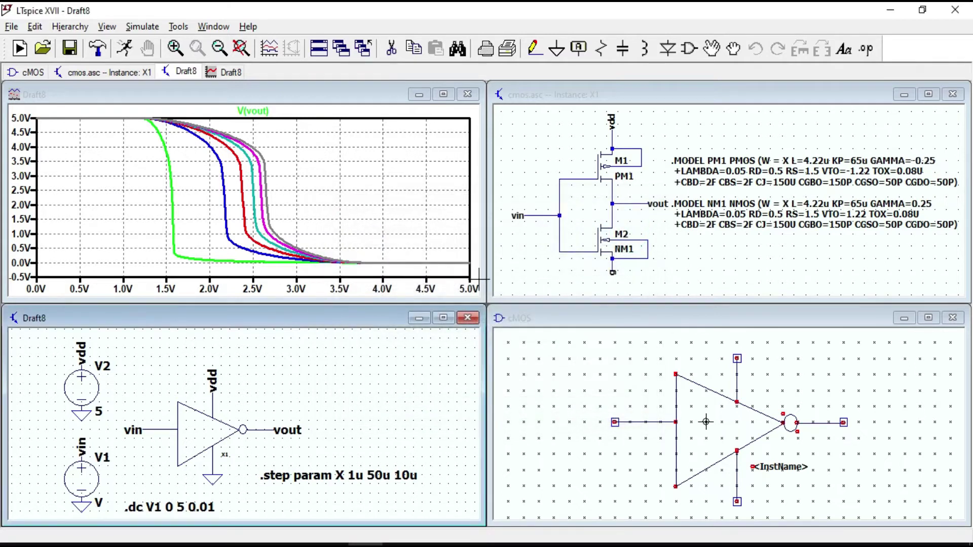
click(124, 48)
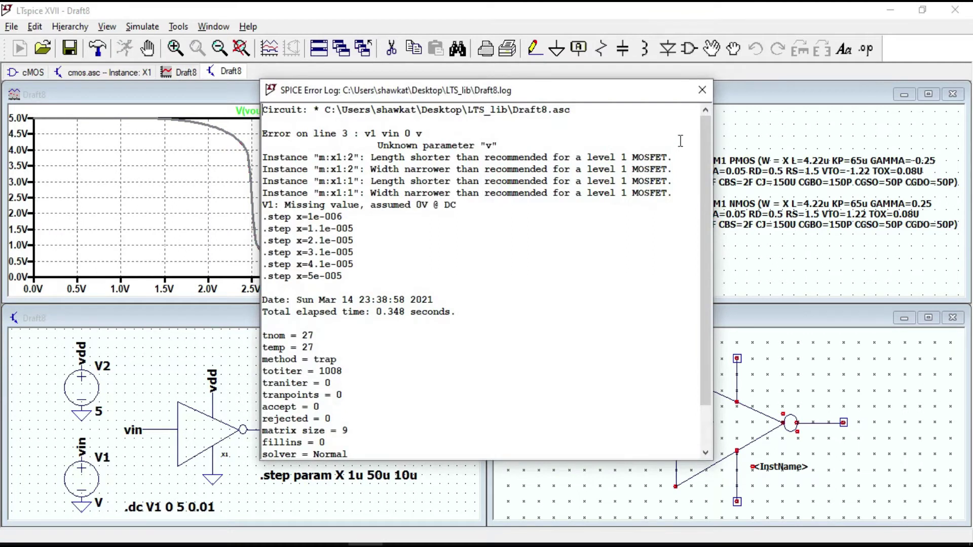
click(702, 89)
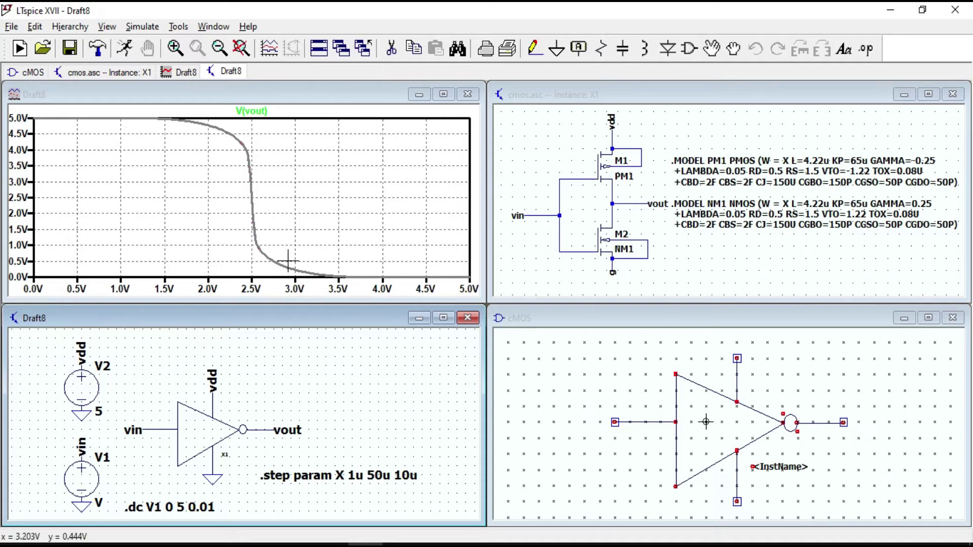
Set the PM1 PMOS threshold voltage VTO to -2 and rerun the simulation
right_click(738, 183)
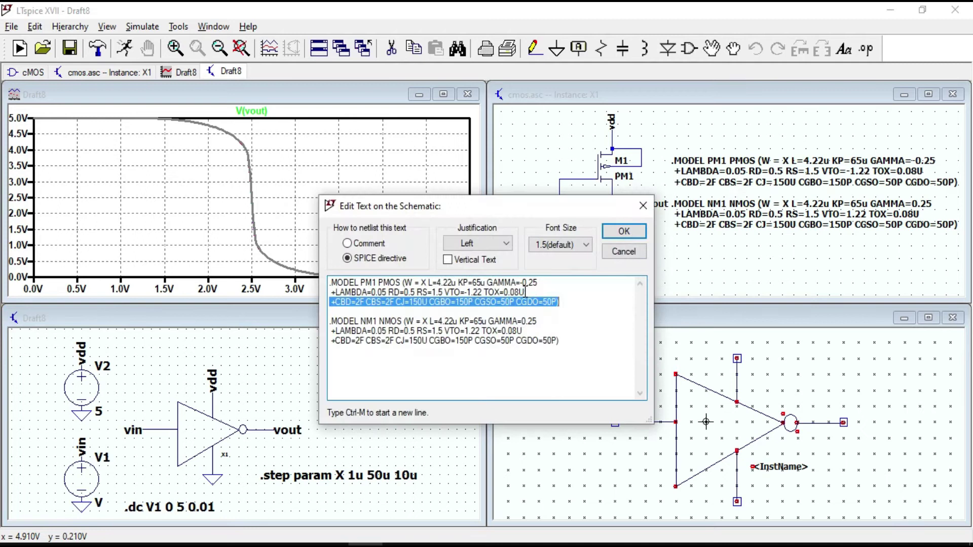
click(525, 292)
drag(482, 292, 472, 292)
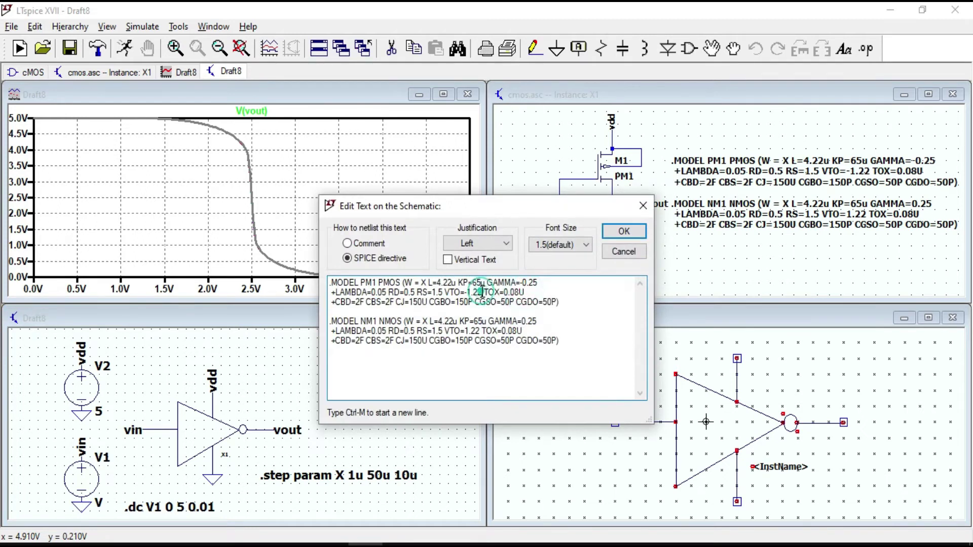
key(BackSpace)
text(2)
key(BackSpace)
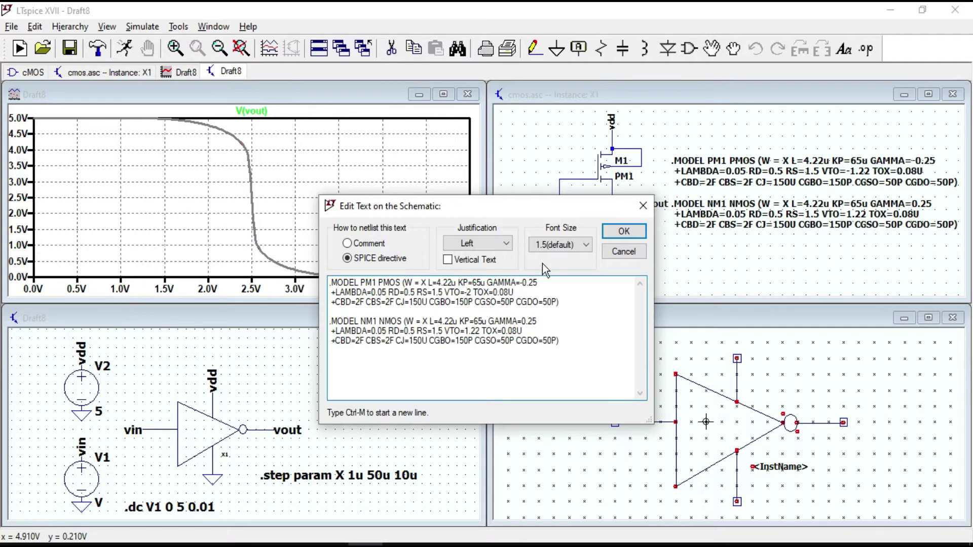
click(623, 231)
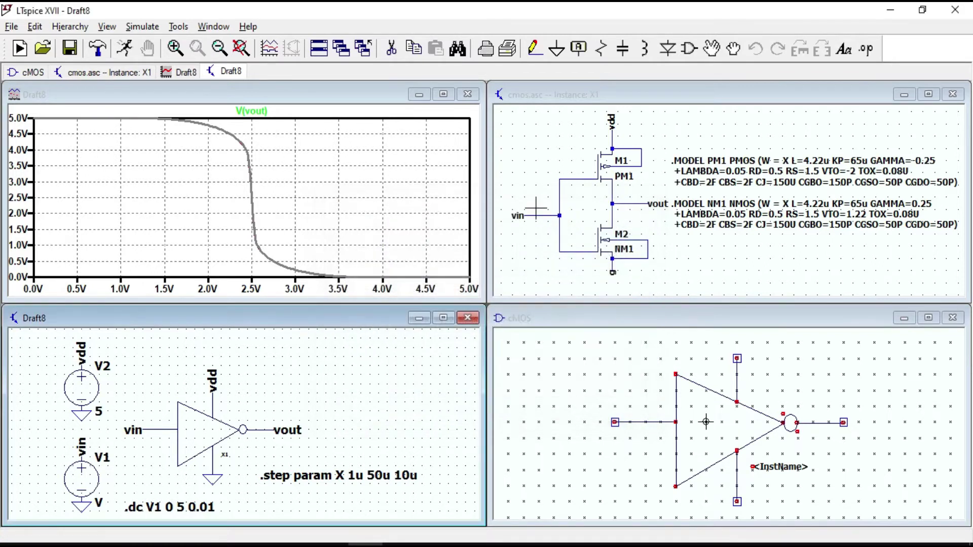
click(125, 49)
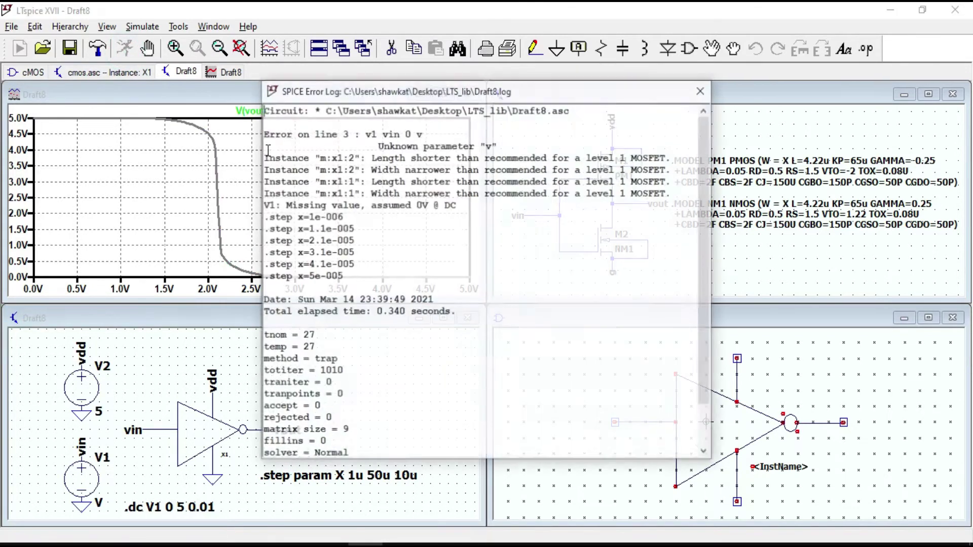
click(702, 90)
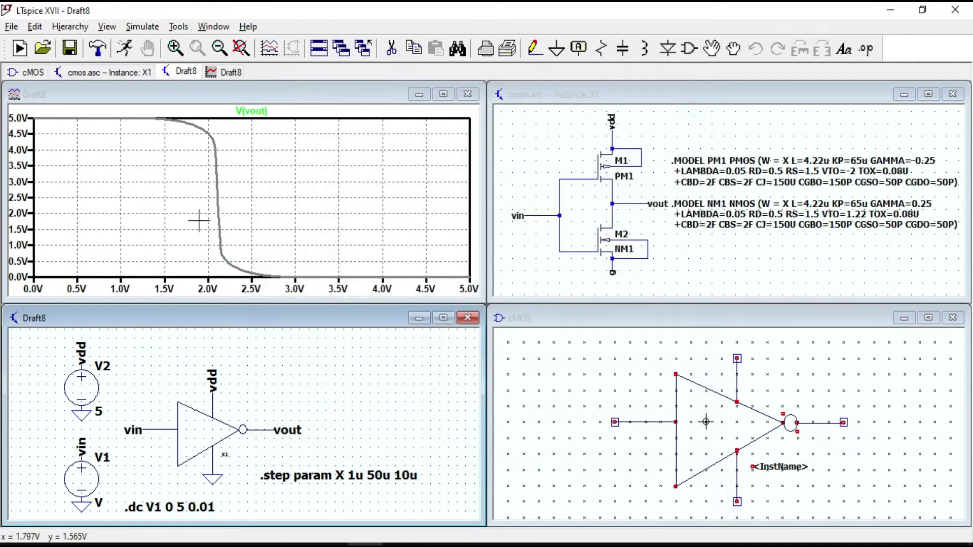
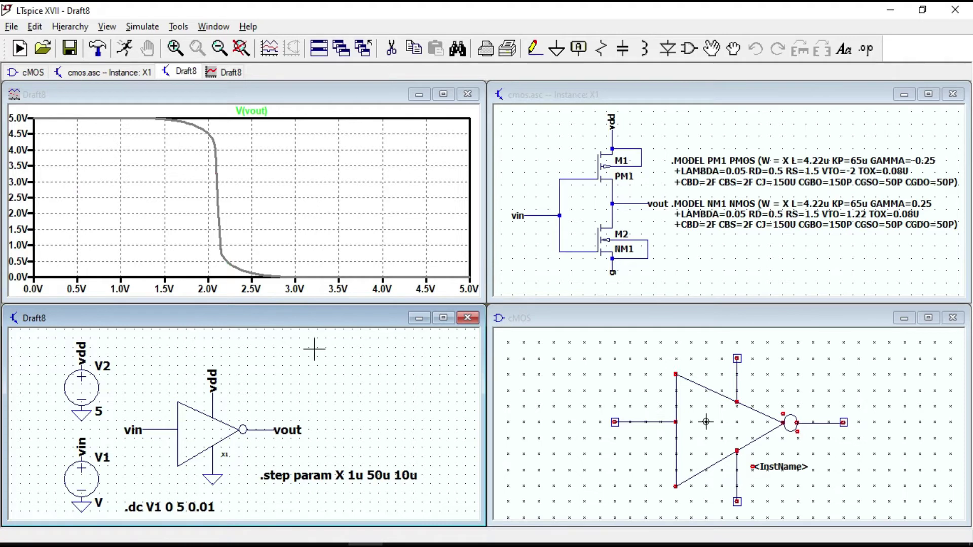
Set the PM1 PMOS threshold voltage VTO to -1.22 in the model text
right_click(725, 213)
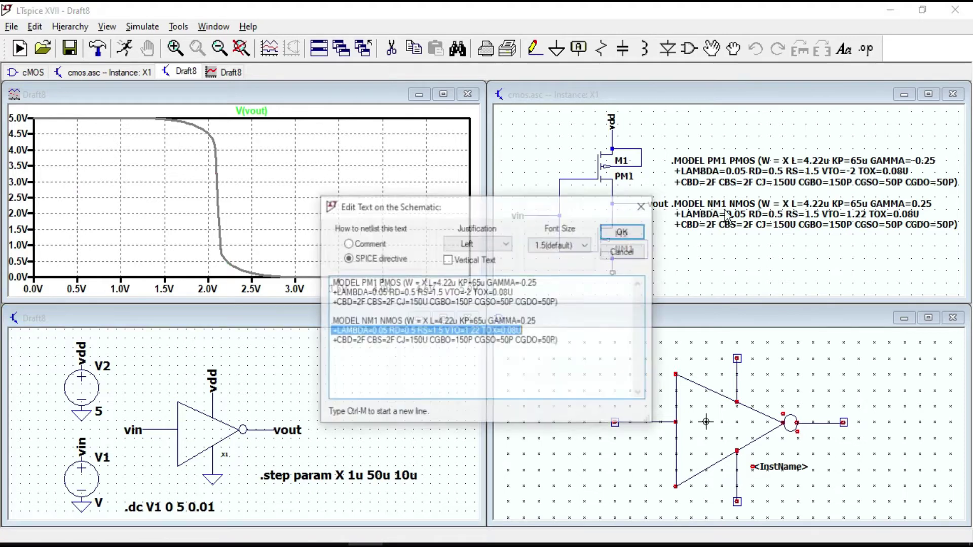
click(560, 331)
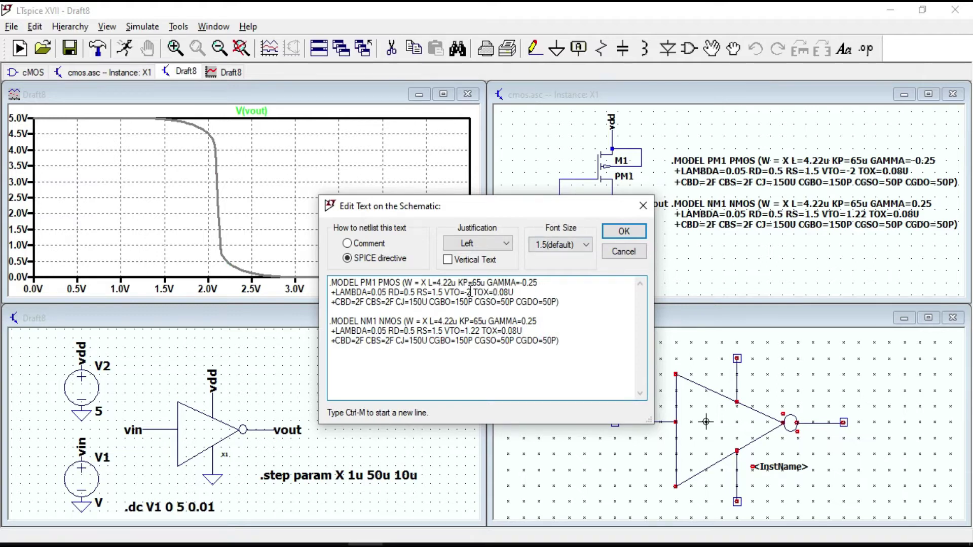
text(1.22)
key(Delete)
Set the NM1 NMOS threshold voltage VTO to 2 and rerun the simulation
drag(478, 330, 465, 329)
key(Delete)
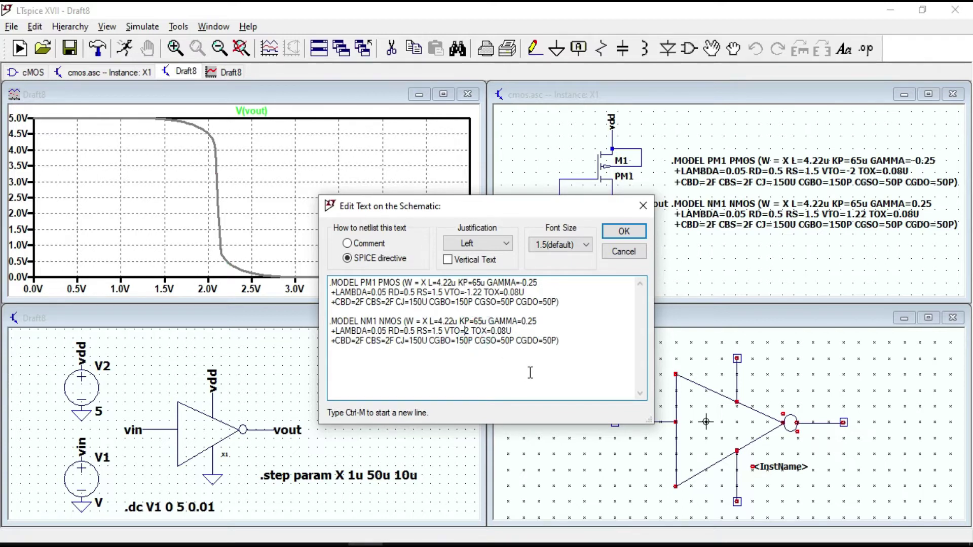
click(637, 234)
click(122, 47)
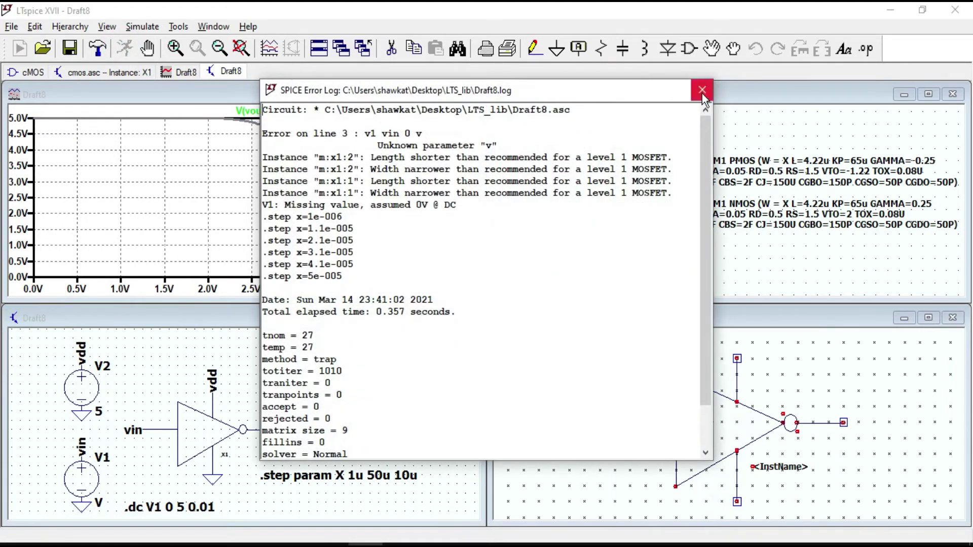
click(700, 90)
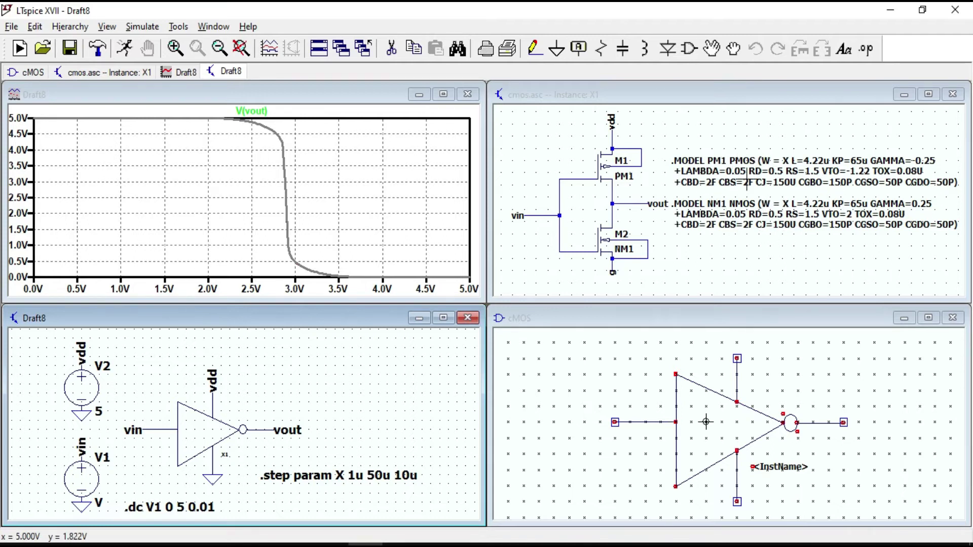
Set the width W of the PM1 PMOS model to a fixed 30u
right_click(746, 178)
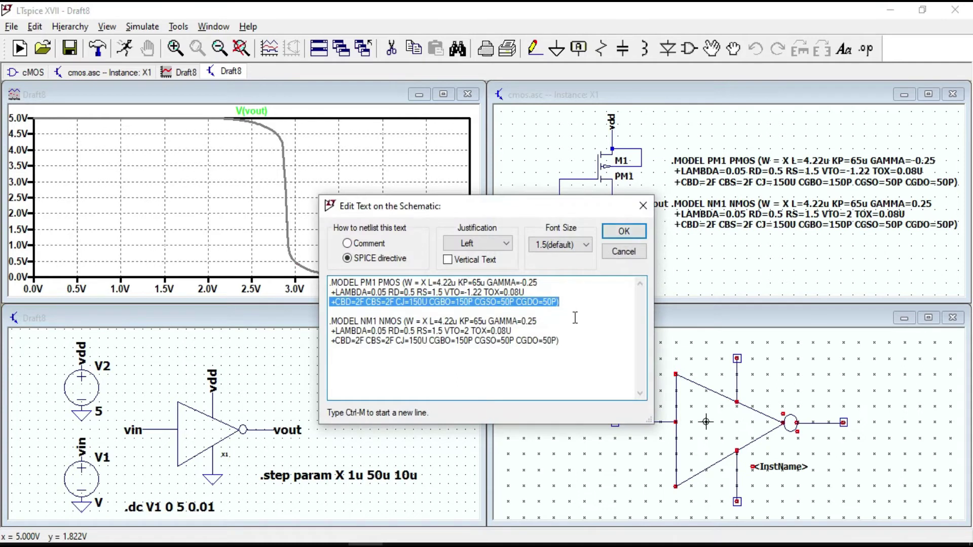
click(572, 337)
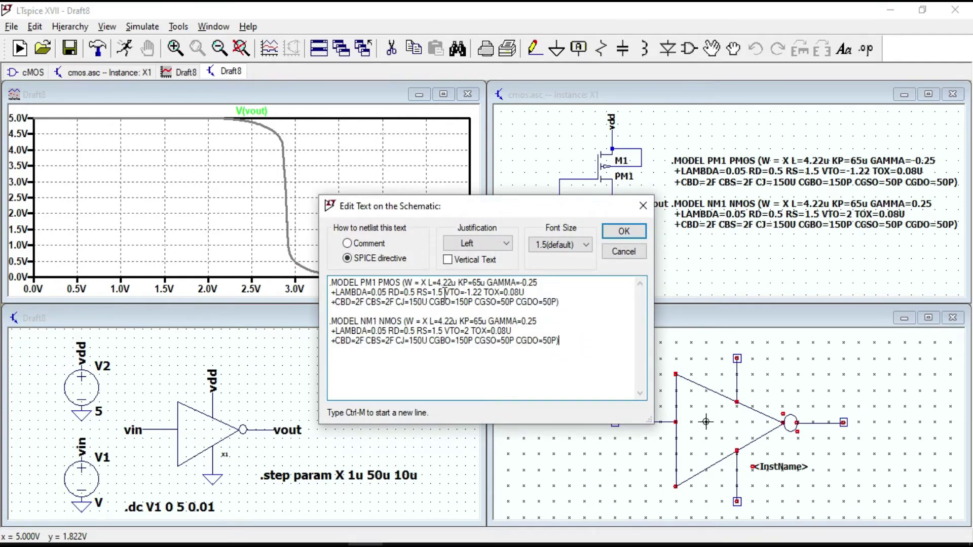
click(426, 282)
key(BackSpace)
text(30u)
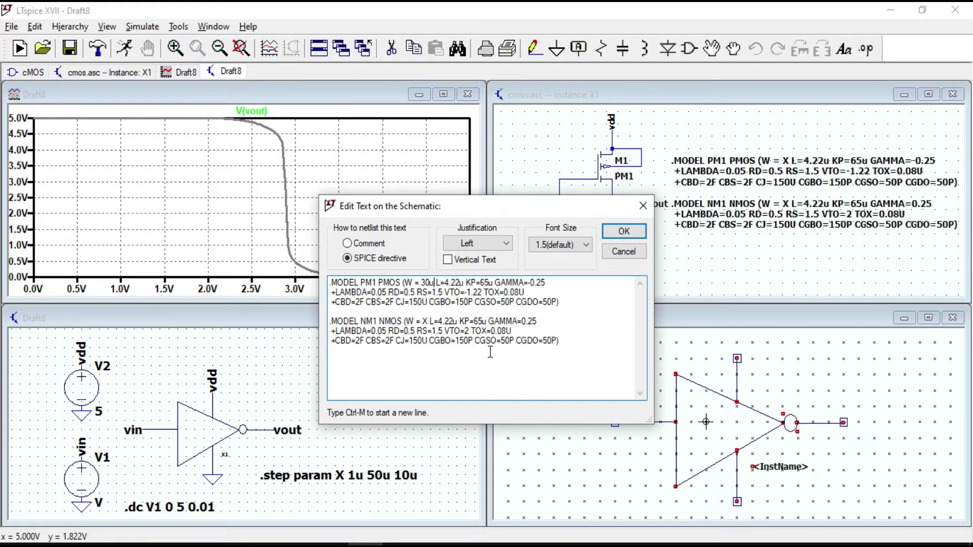
Set the NM1 NMOS threshold voltage VTO to 1.22 and rerun the simulation
click(465, 331)
text(1.2)
click(623, 231)
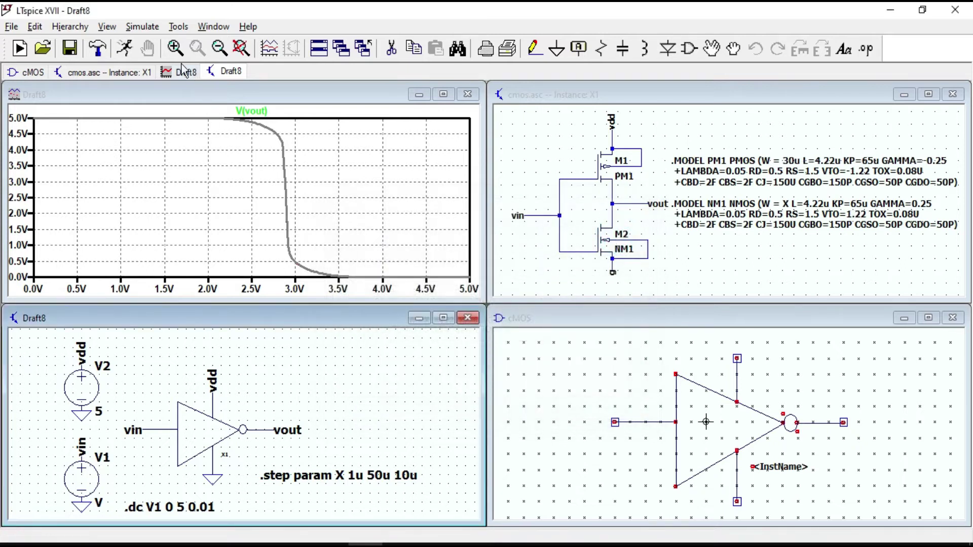
click(124, 49)
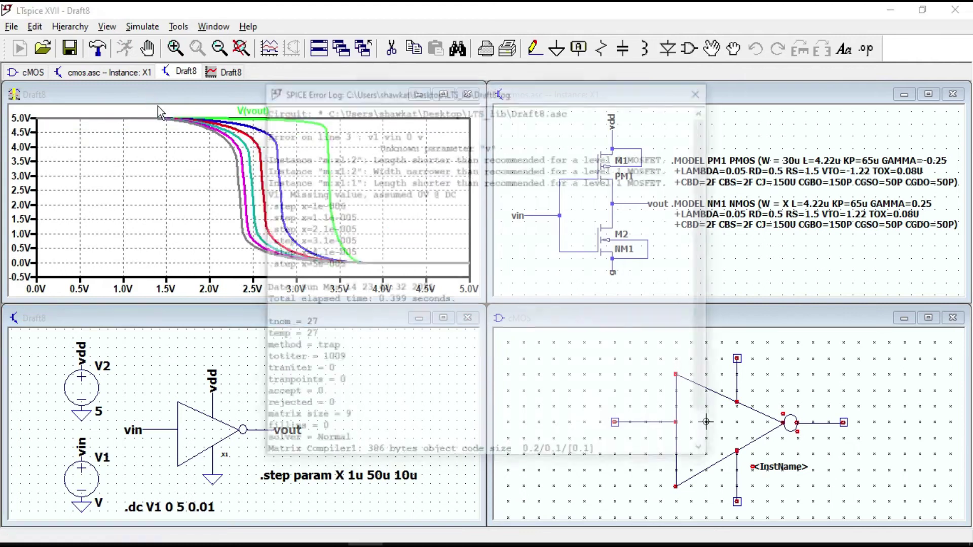
click(695, 94)
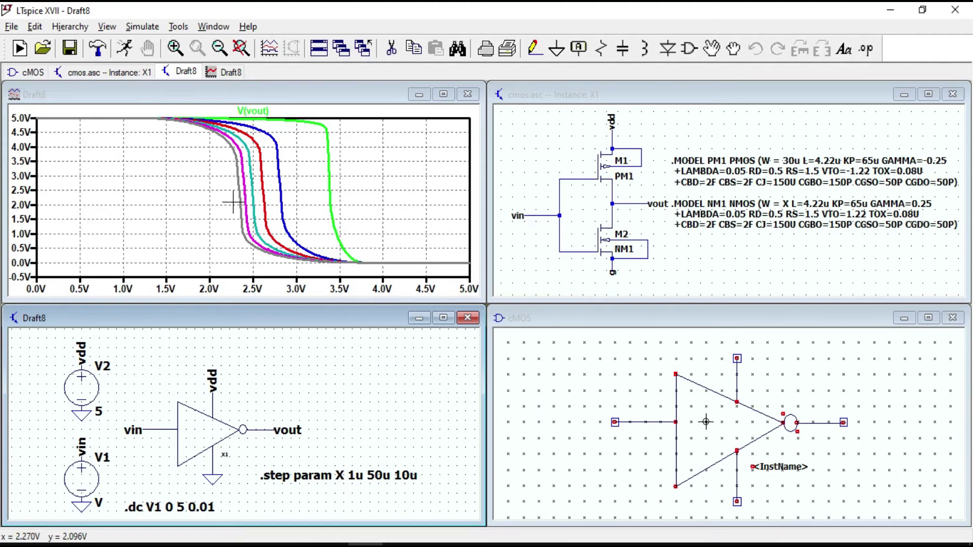
Limit the displayed simulation steps in the plot to step 4, where X is 3.1e-005
right_click(304, 161)
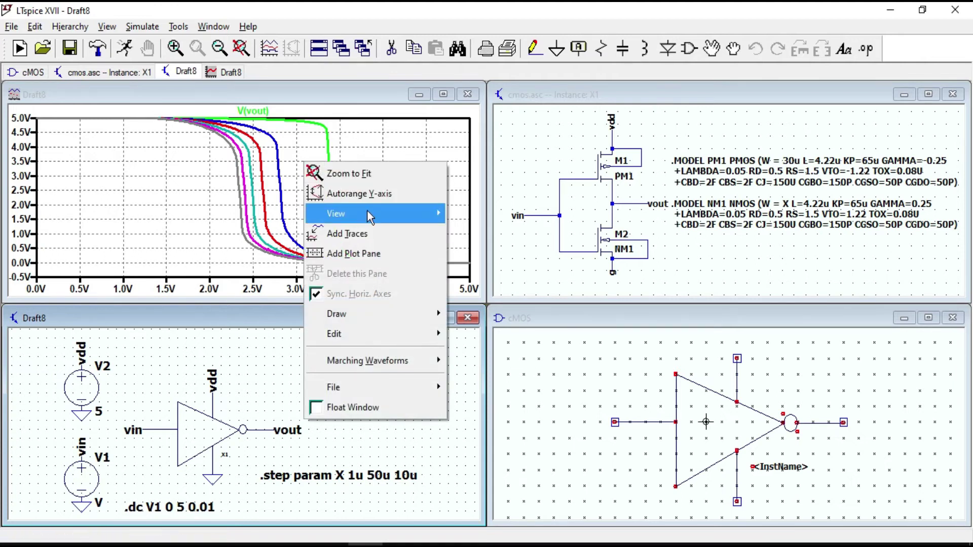
mouse_move(383, 215)
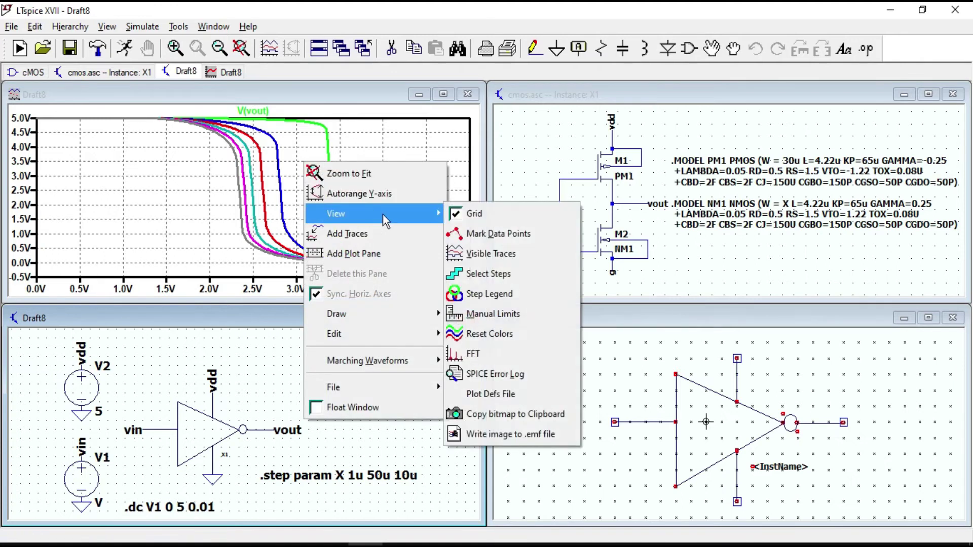
click(471, 275)
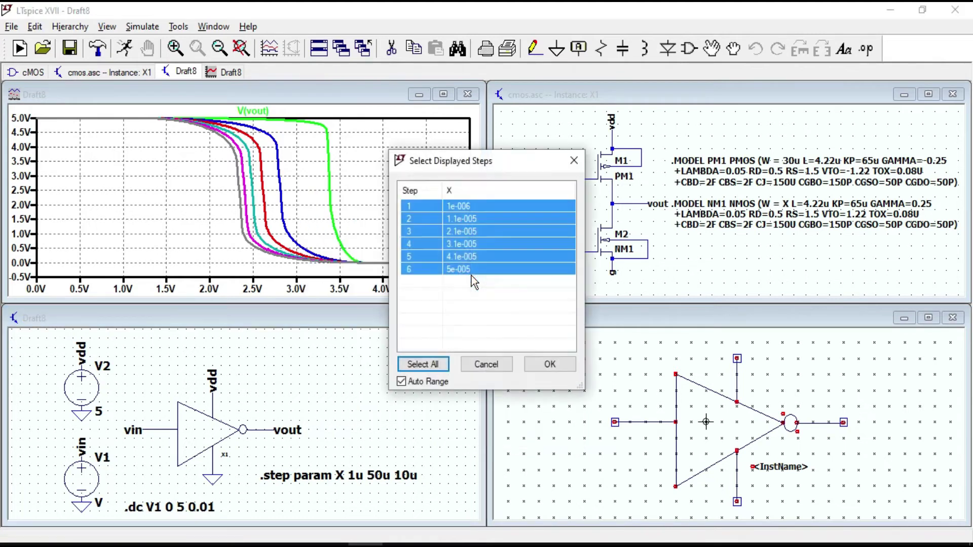
click(419, 243)
click(555, 365)
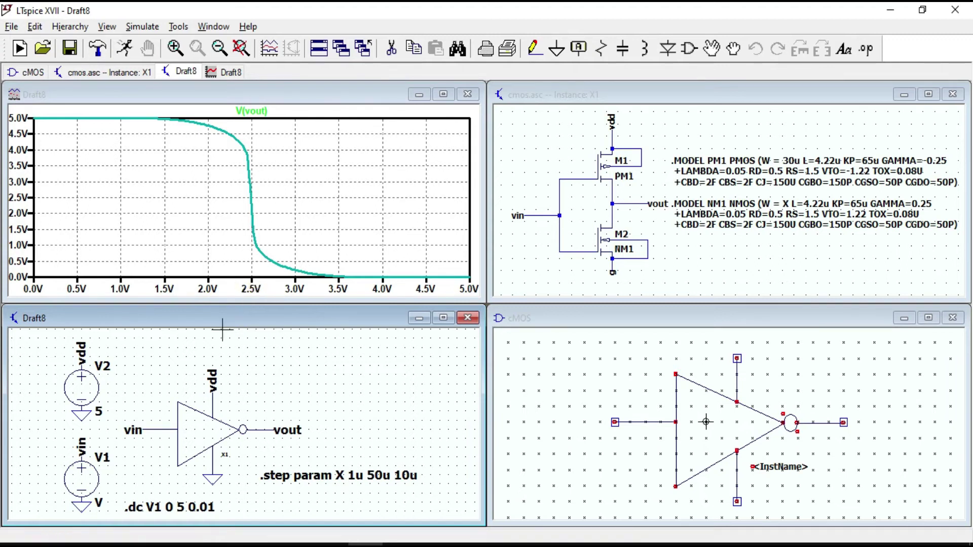
Plot the V(vin) trace alongside V(vout) and maximize the waveform window
click(136, 431)
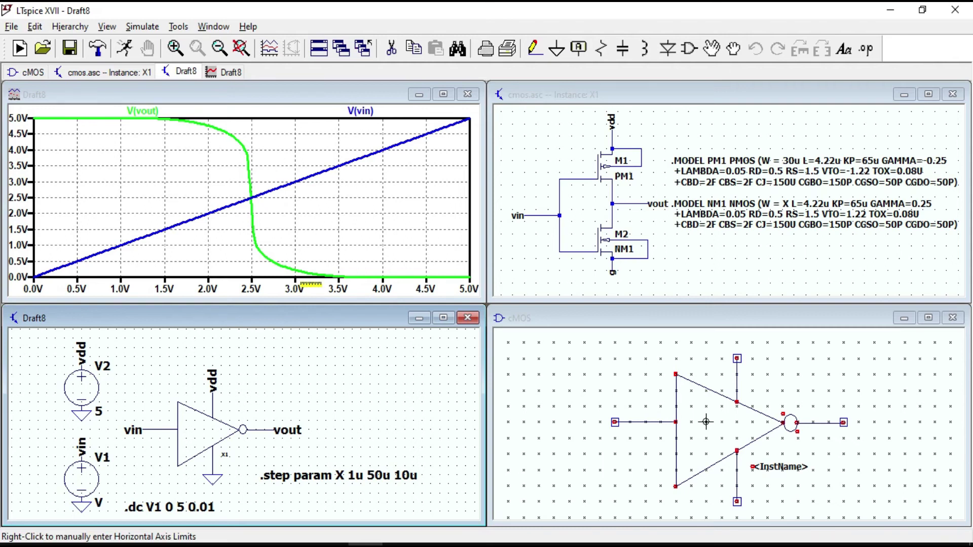
click(442, 94)
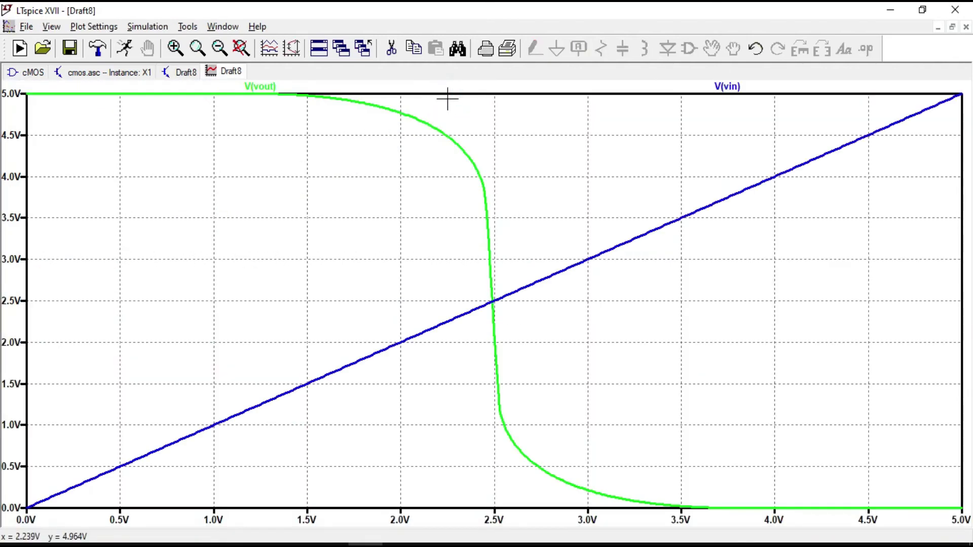
Place two measurement cursors on the falling V(vout) curve, at about 2.43 V and 2.51 V on the horizontal axis
click(268, 87)
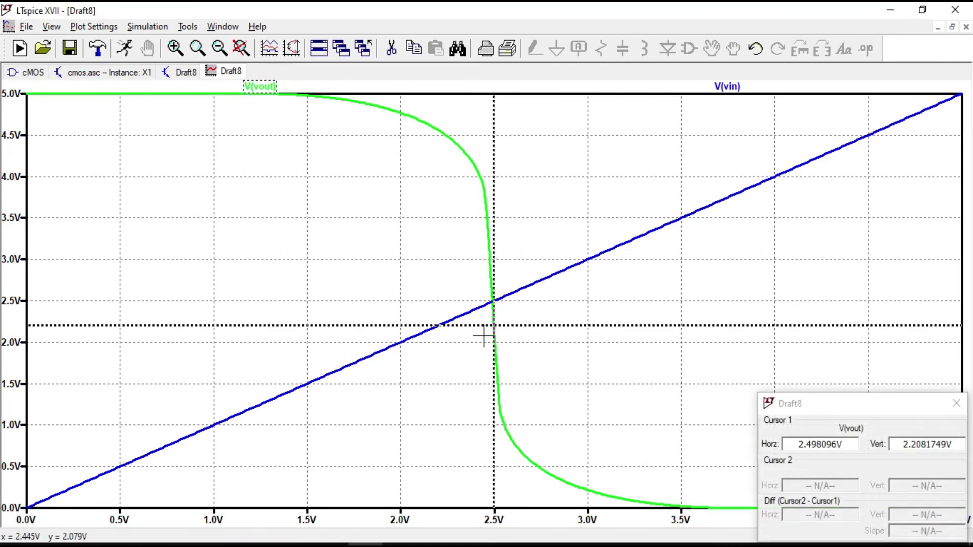
mouse_move(497, 325)
mouse_down()
mouse_move(474, 254)
mouse_move(481, 222)
mouse_up()
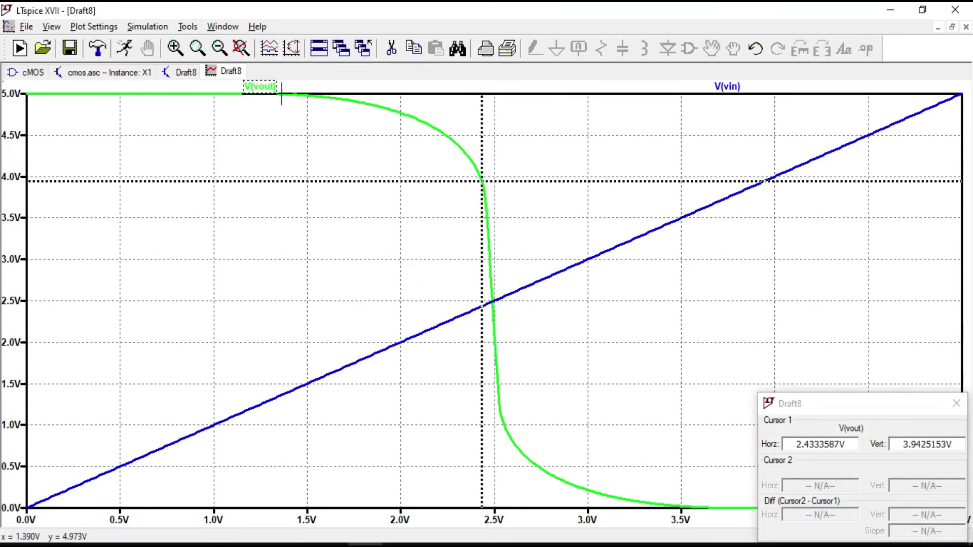
click(260, 86)
drag(493, 325, 495, 336)
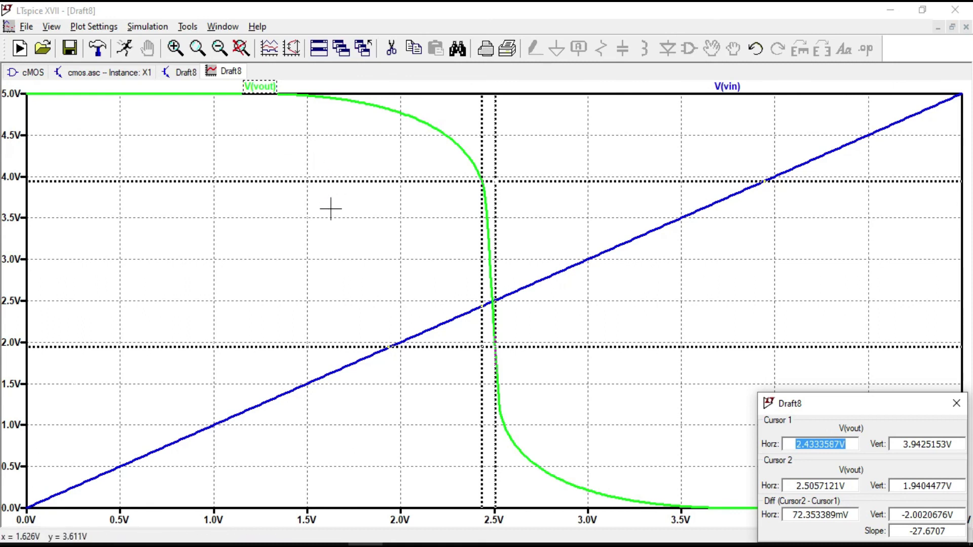
Remove the V(vin) trace from the plot, keeping V(vout) and its cursors
click(390, 48)
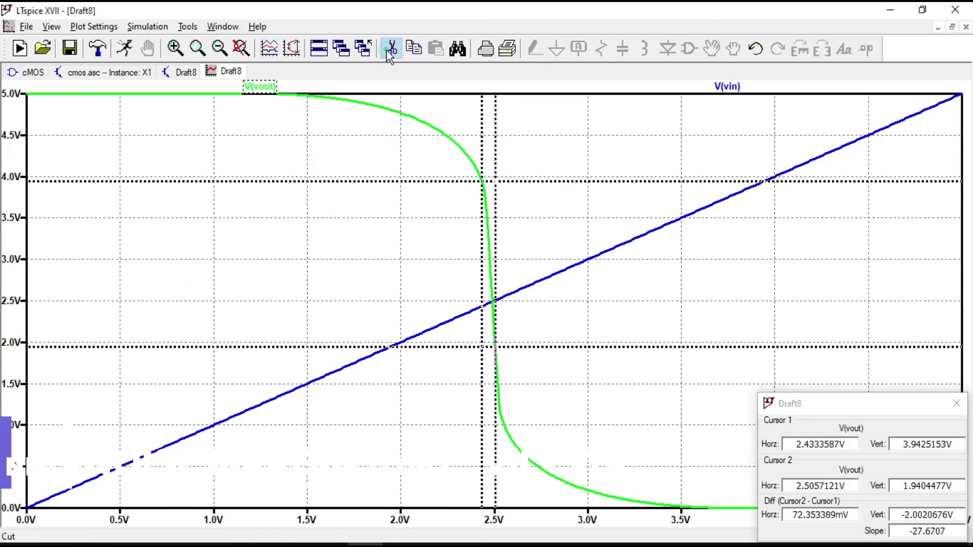
click(728, 87)
key(Escape)
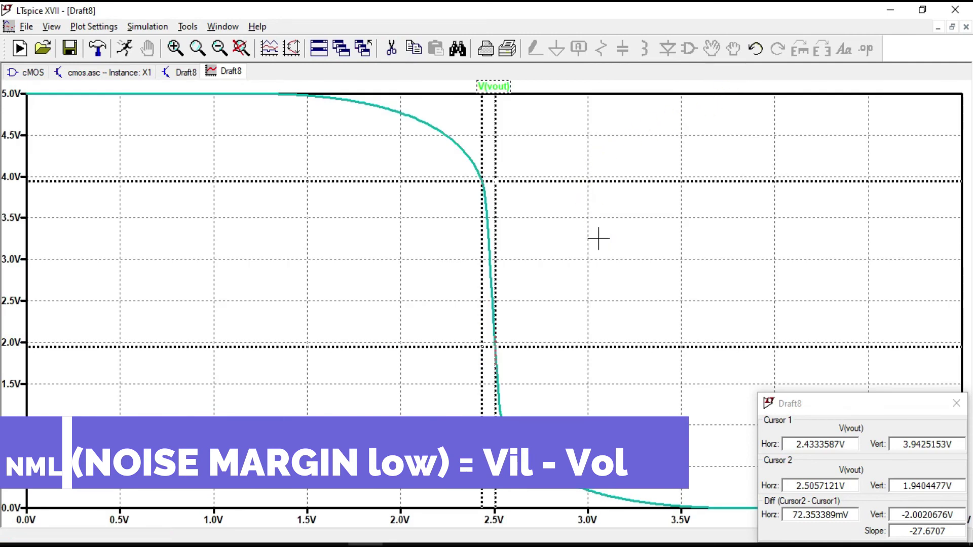